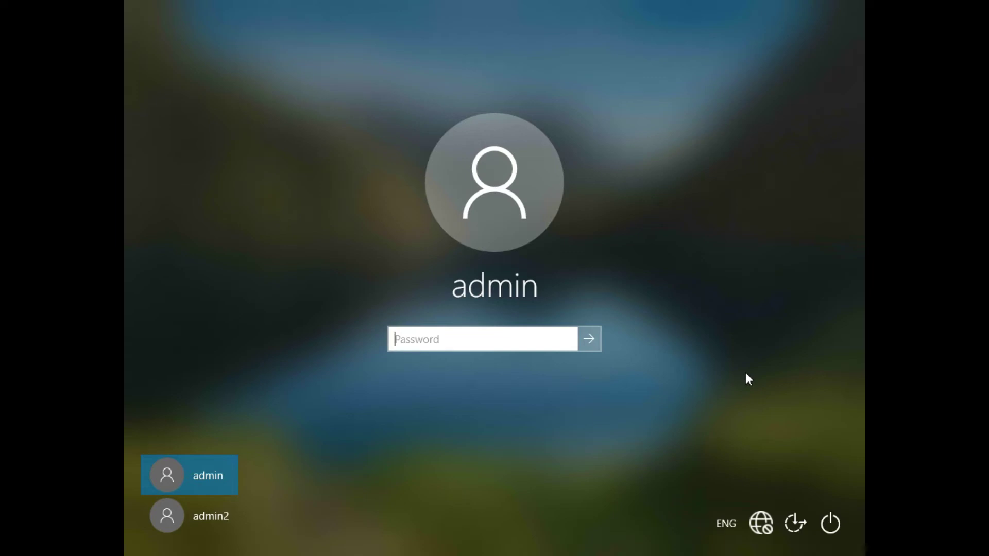
Sign in to the admin account by entering the account password.
type("•••••")
key("Return")
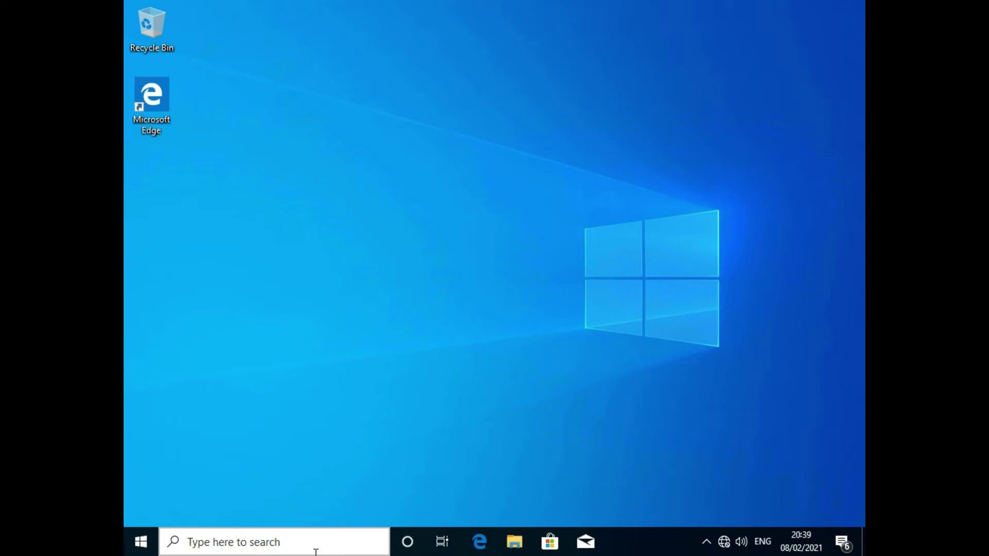
Open Windows Settings and go to the Background page of the Personalisation category.
left_click(141, 540)
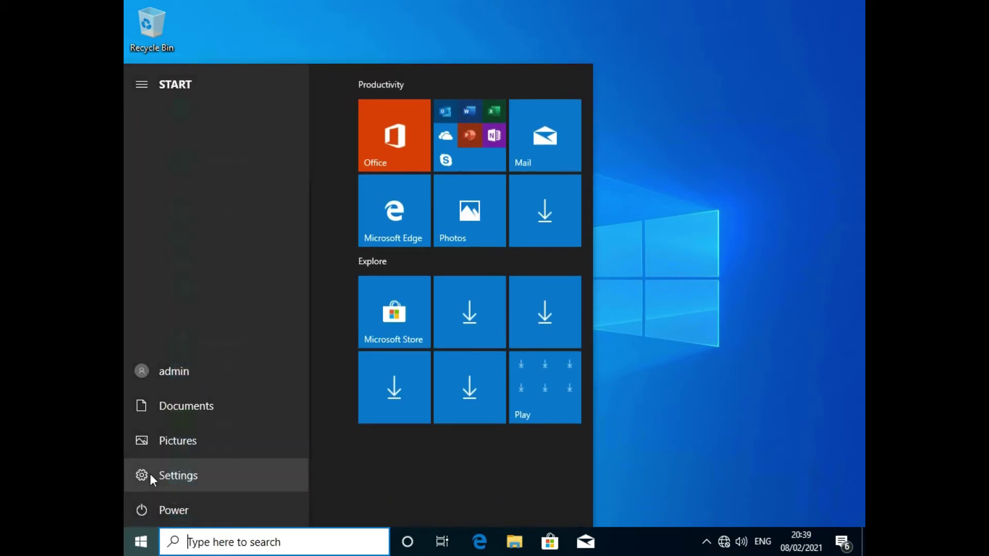
left_click(149, 473)
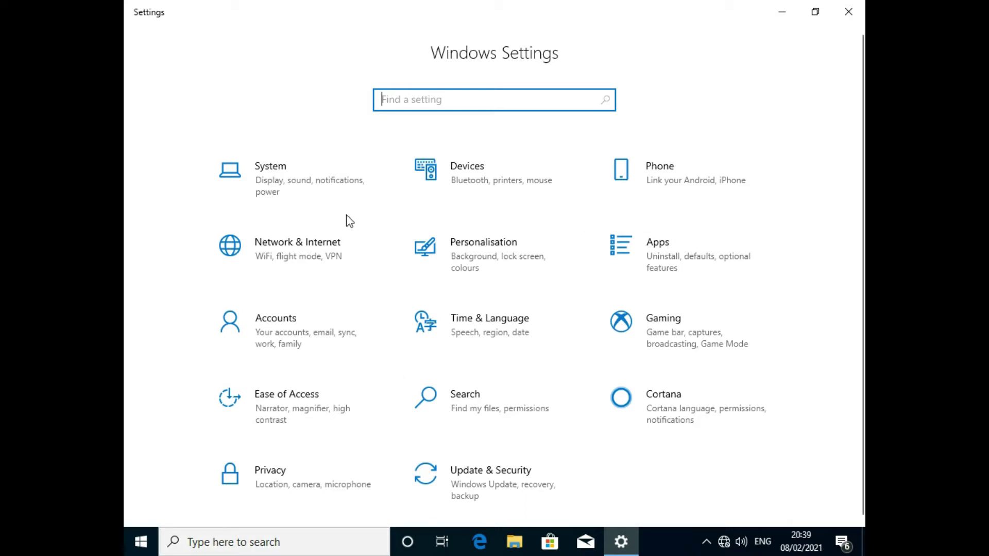
left_click(494, 258)
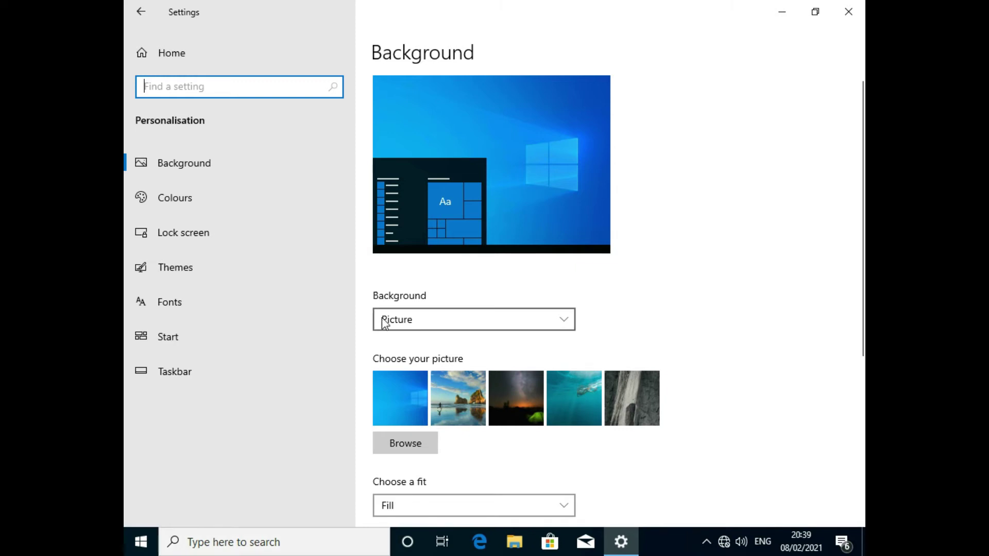
left_click(214, 161)
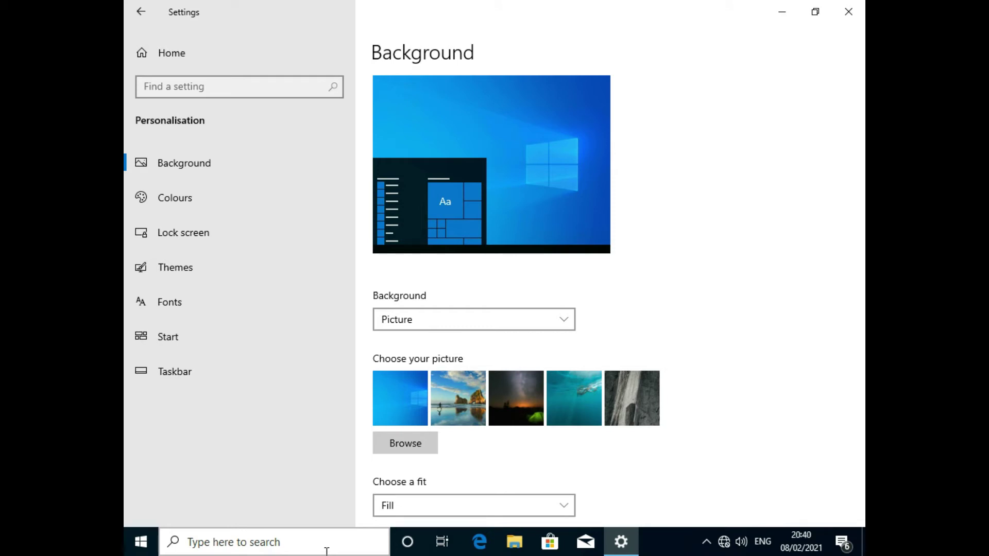
Set the desktop background type to Slideshow and look over its album, timing and fit options.
left_click(573, 319)
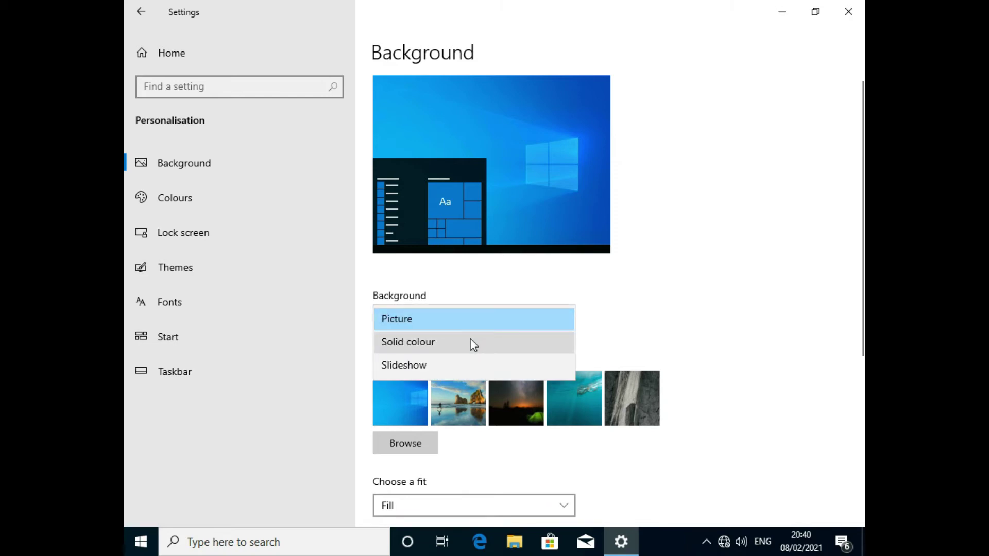
left_click(452, 363)
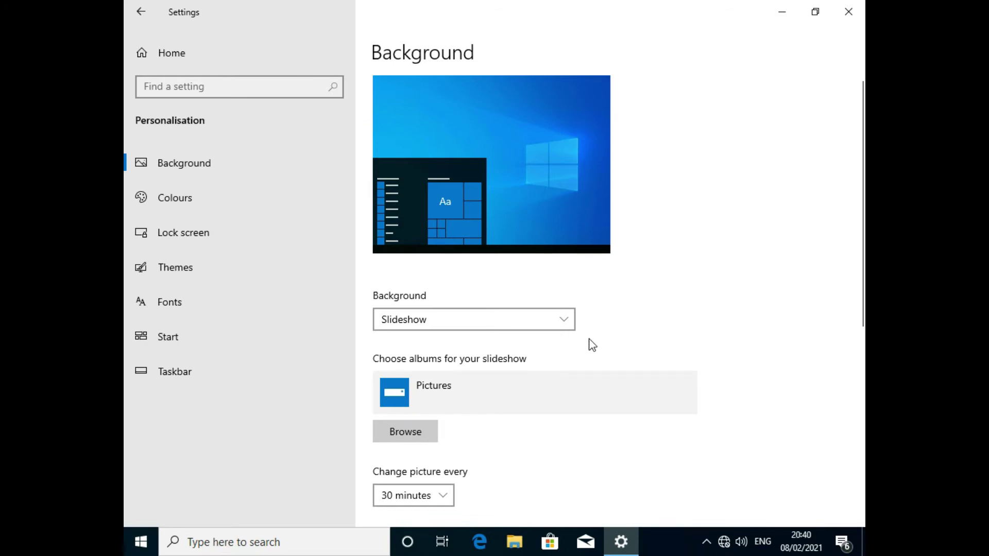
scroll(589, 339, "down", 5)
scroll(588, 341, "up", 4)
Set the accent colour to the teal Seafoam swatch among the recent colours in the Colours settings.
left_click(178, 197)
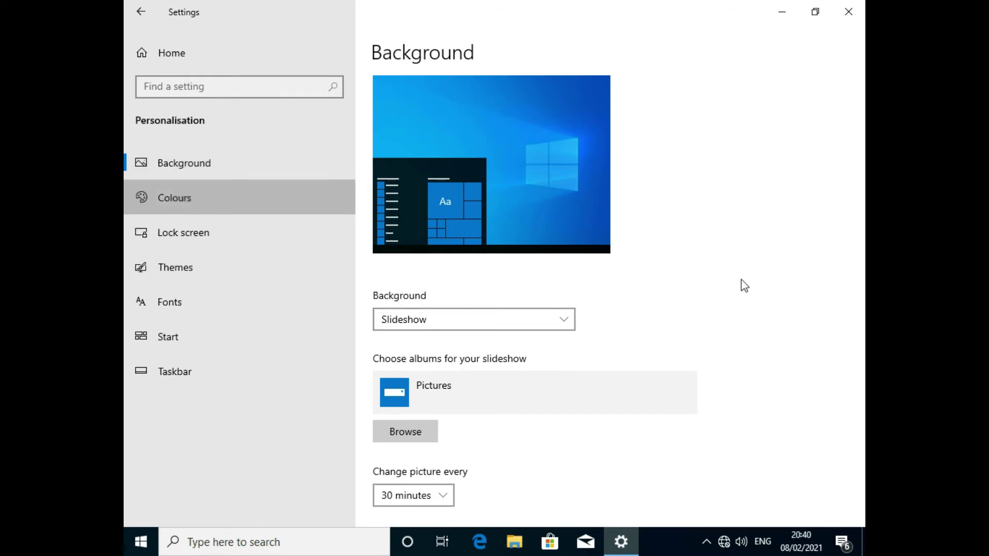
scroll(587, 329, "down", 5)
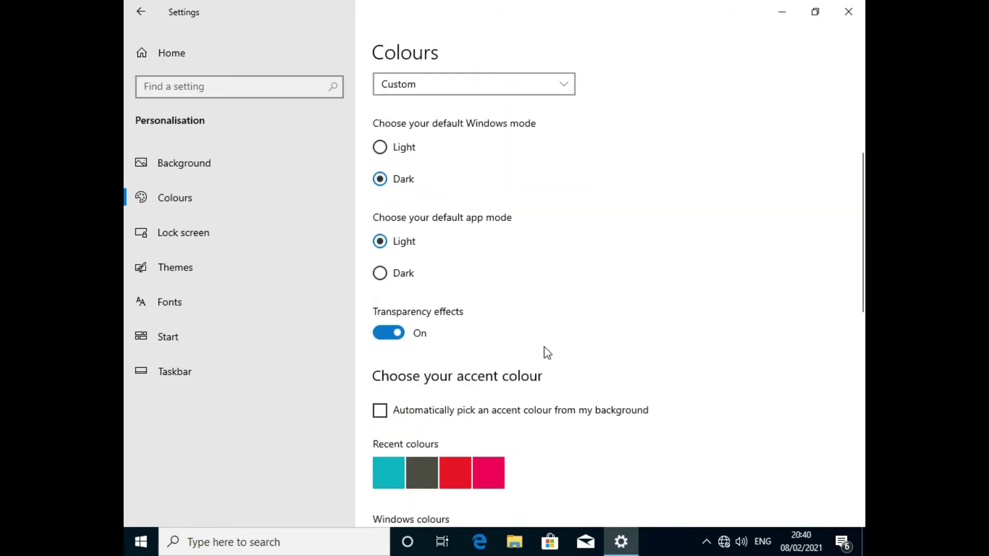
left_click(386, 470)
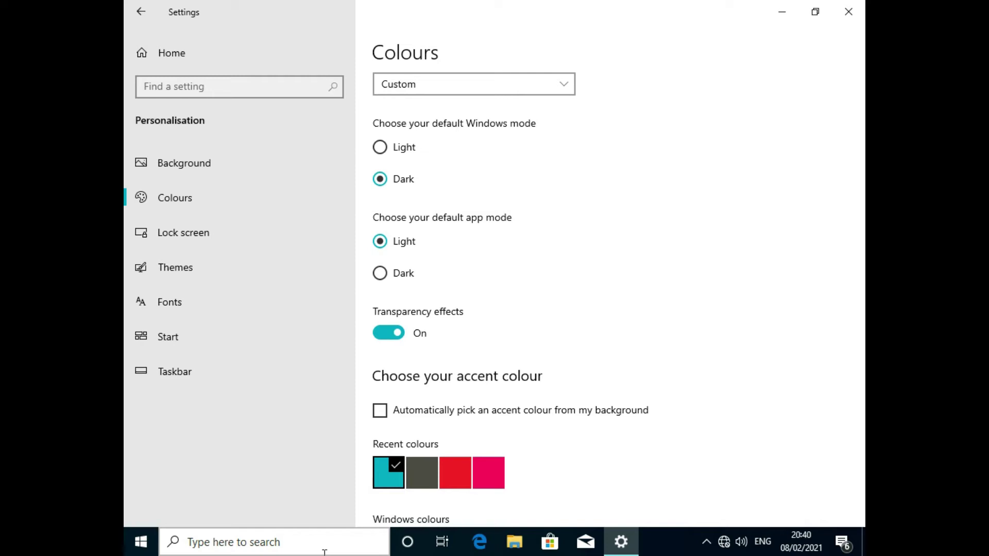
Apply the Flowers theme from the available themes in the Themes settings.
left_click(171, 269)
scroll(547, 384, "down", 1)
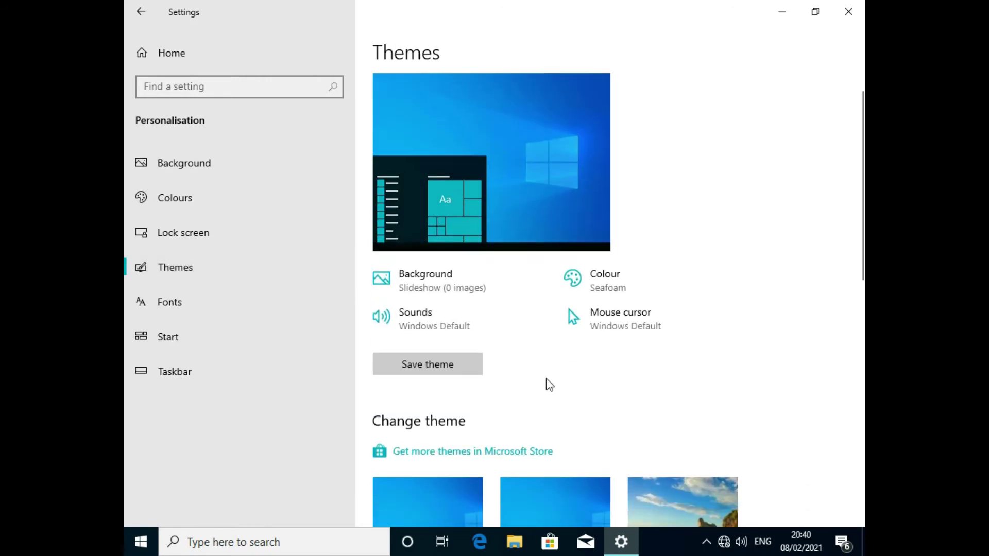
scroll(549, 384, "down", 2)
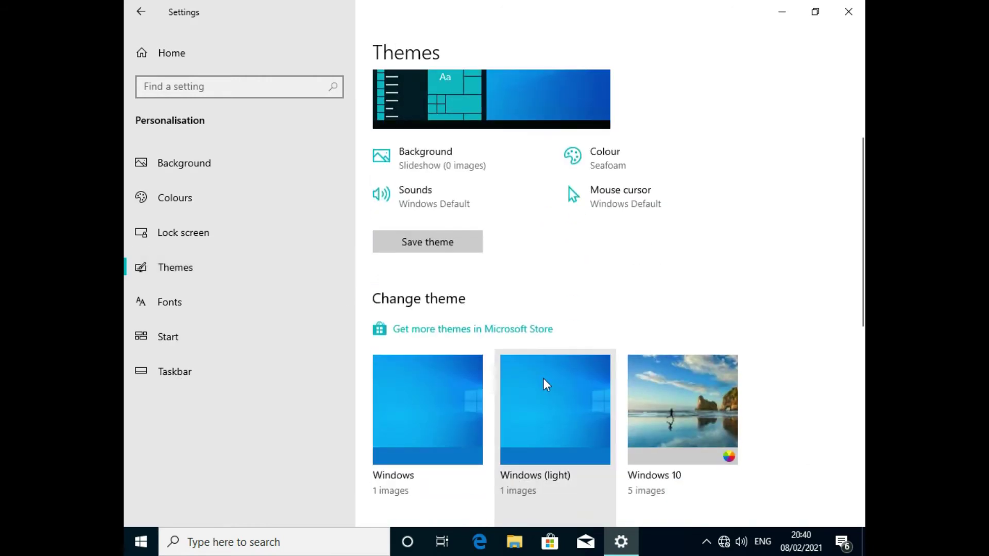
scroll(545, 381, "down", 3)
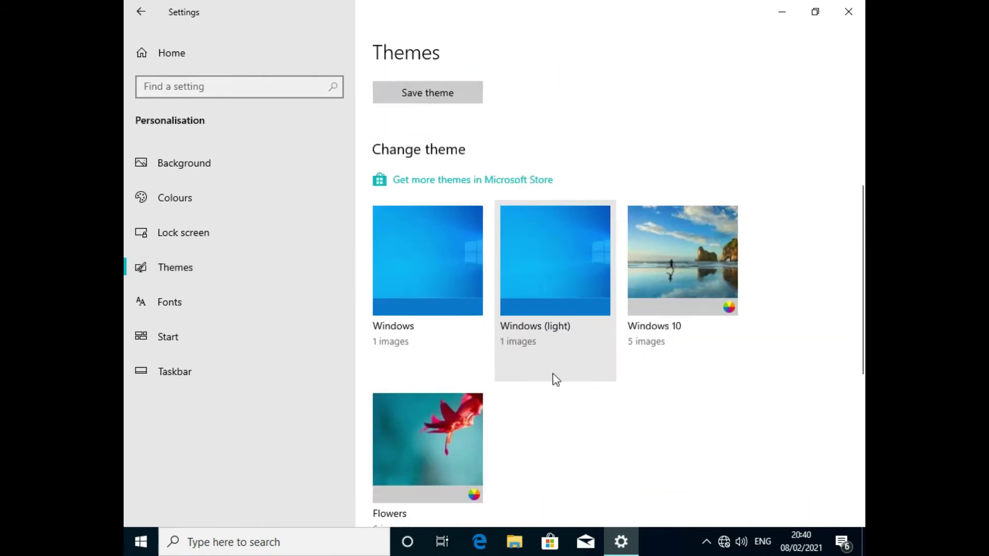
left_click(441, 440)
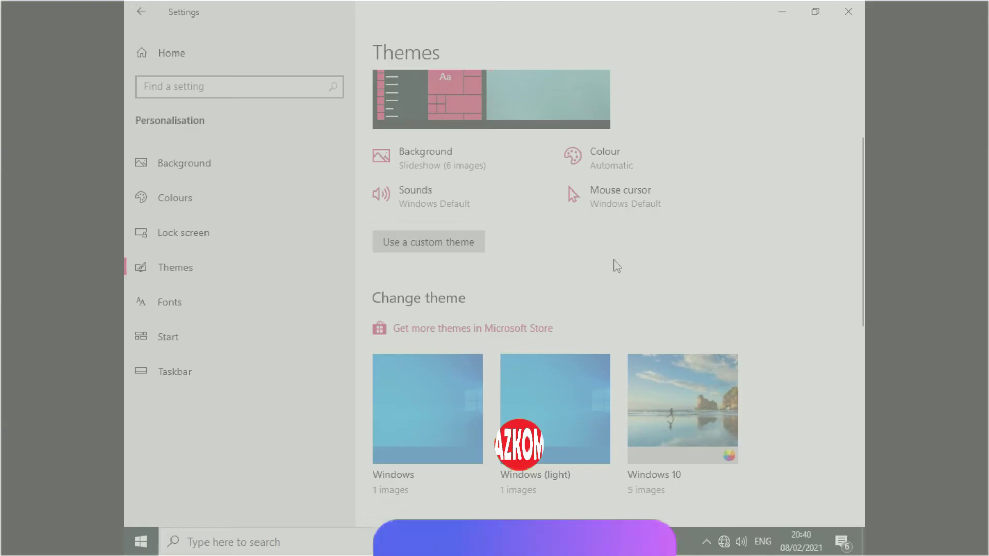
Examine the Themes page, from the current theme's preview and components to the available themes and related settings.
scroll(617, 266, "up", 3)
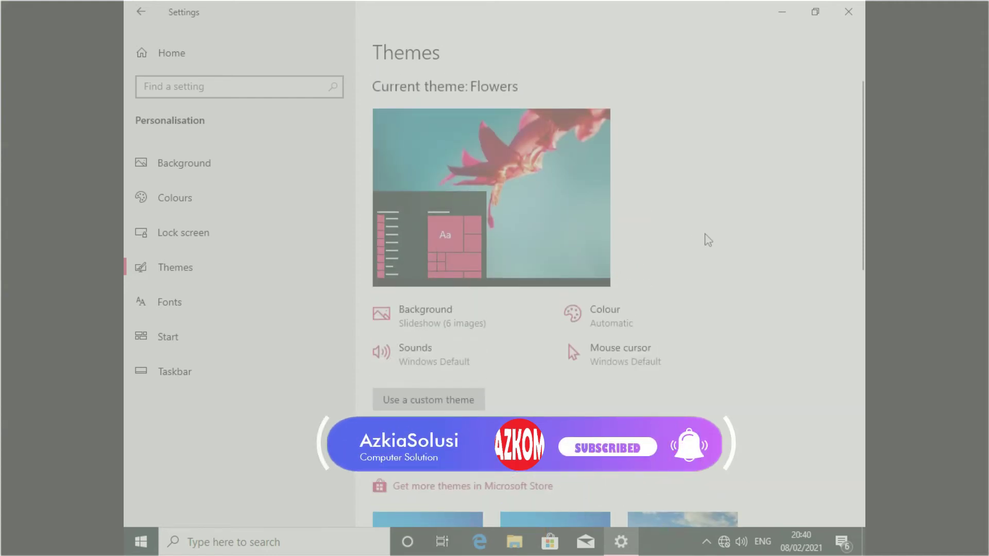
scroll(708, 240, "down", 7)
scroll(708, 240, "down", 5)
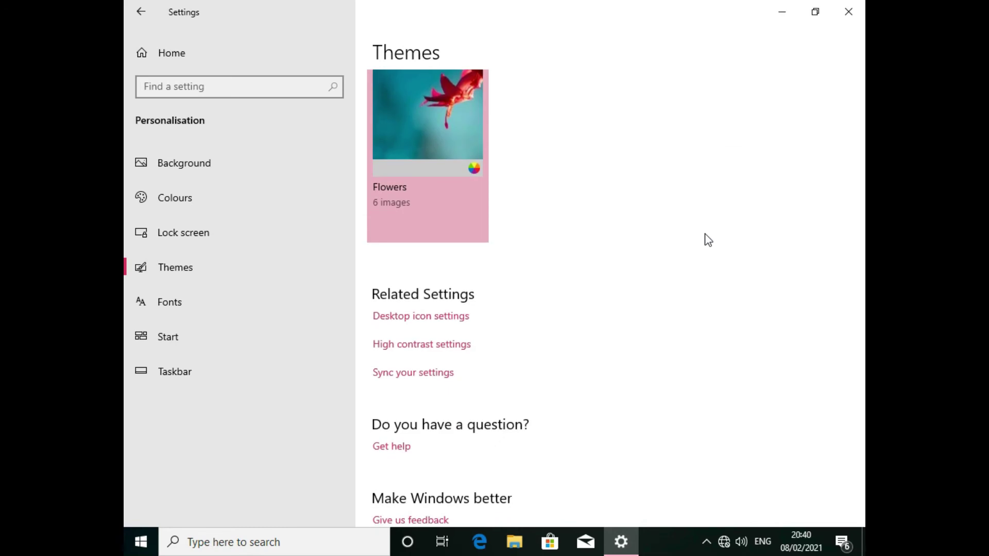
scroll(708, 240, "down", 1)
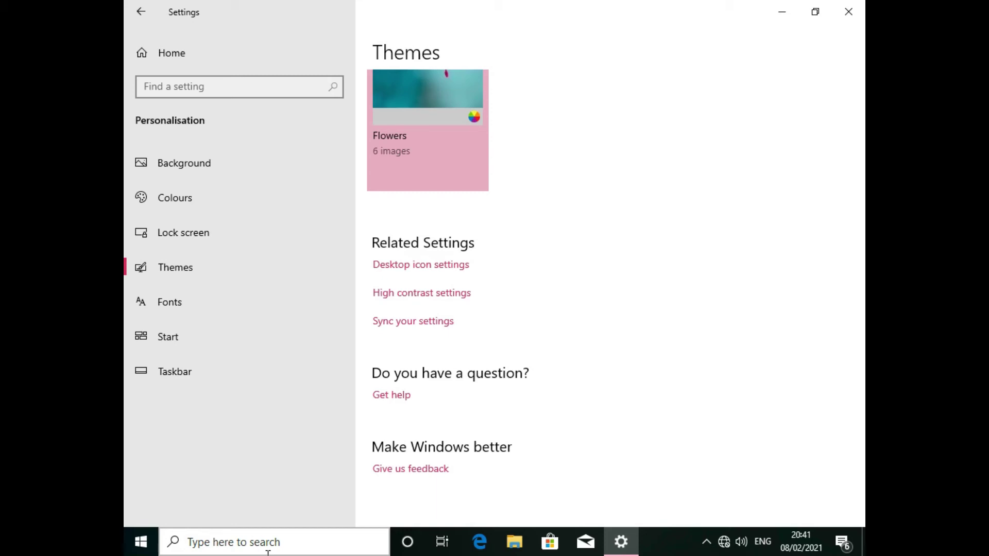
scroll(508, 291, "up", 5)
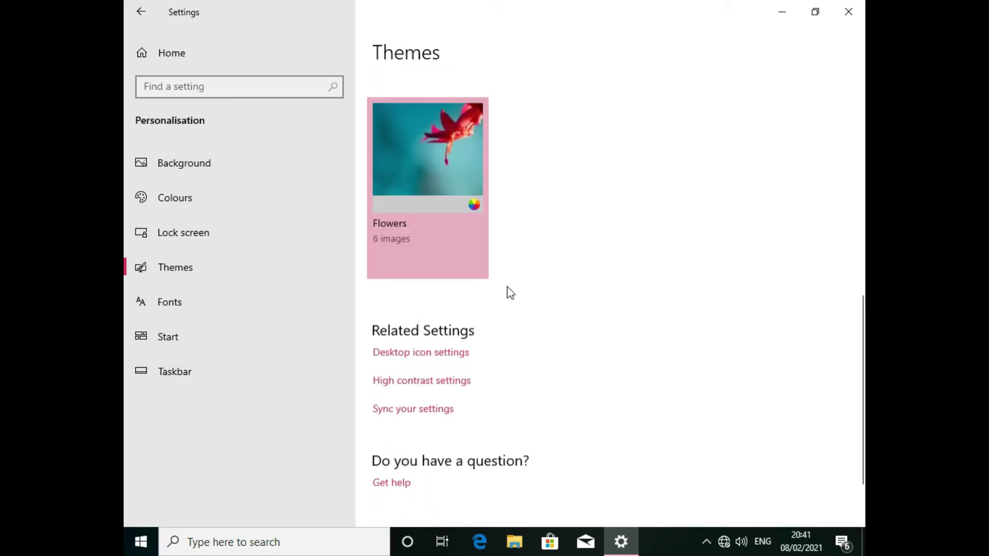
scroll(510, 293, "up", 4)
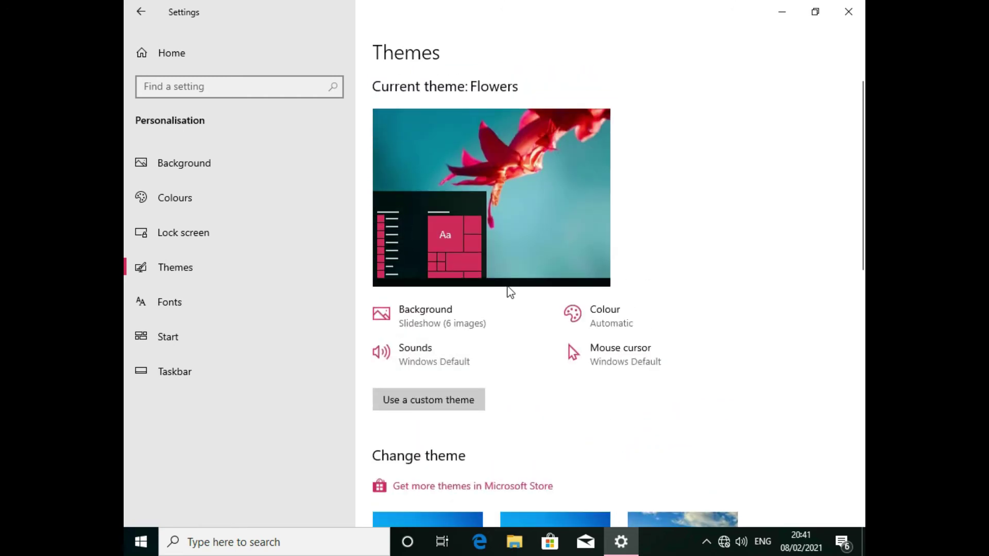
scroll(510, 292, "down", 3)
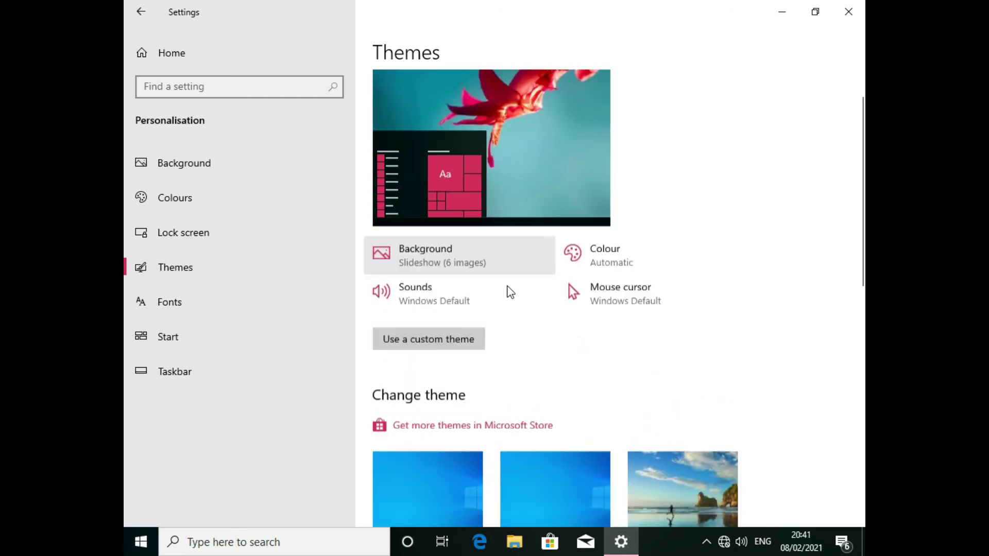
scroll(505, 292, "down", 5)
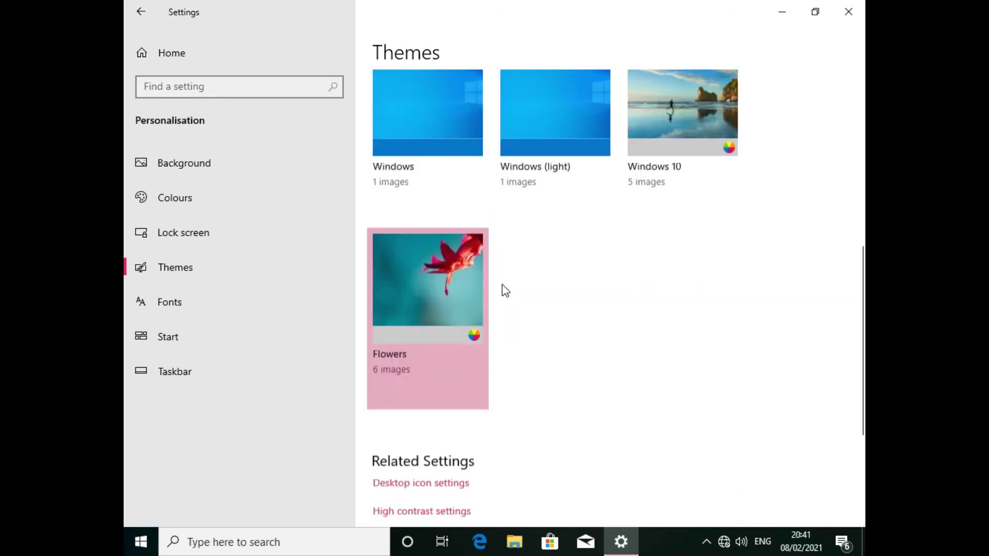
scroll(505, 292, "down", 3)
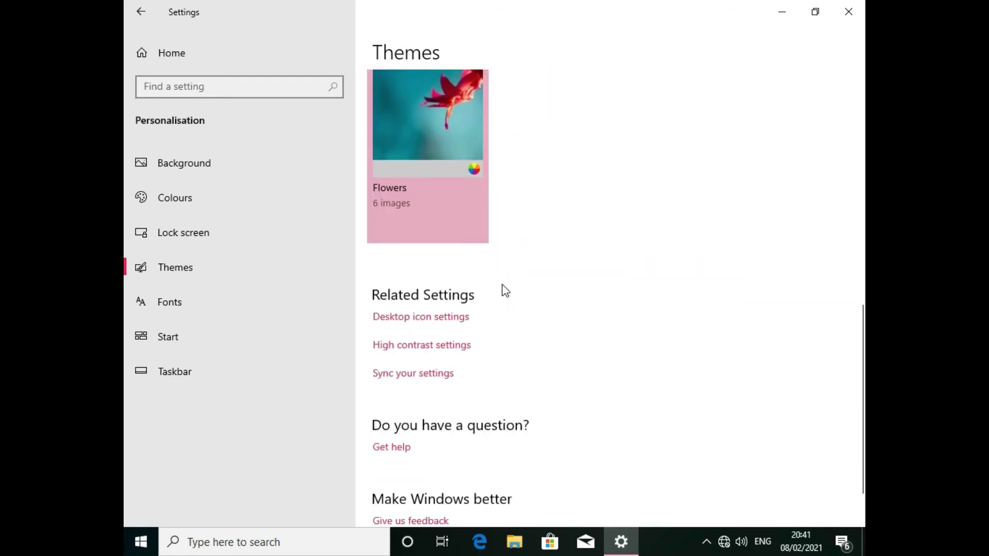
Switch from the Flowers theme back to the custom theme and look over the available themes.
scroll(506, 291, "up", 10)
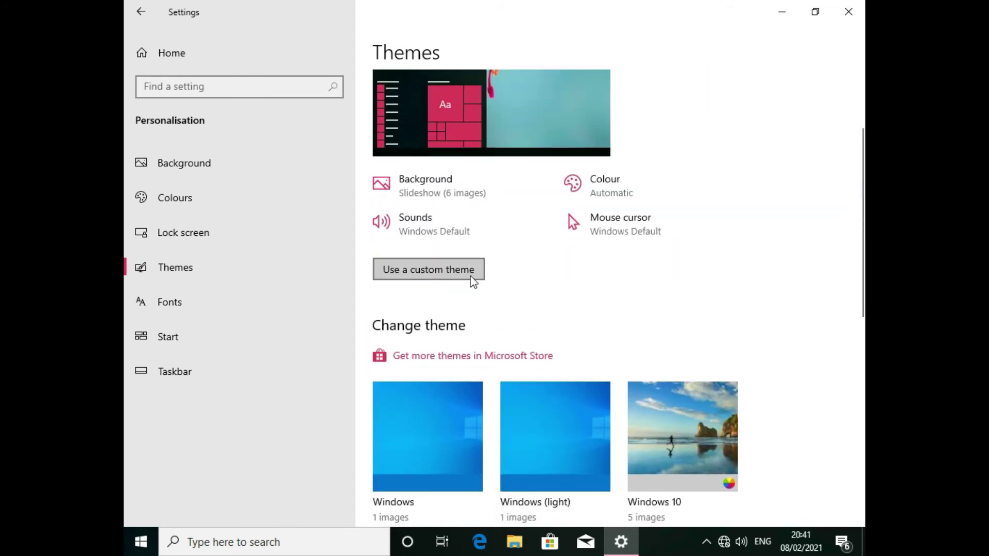
left_click(467, 278)
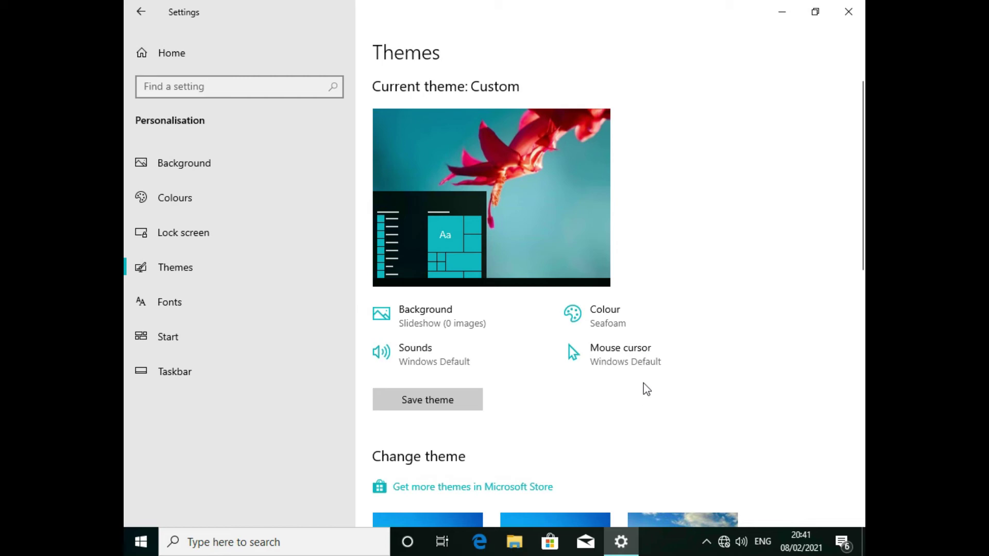
scroll(672, 347, "down", 2)
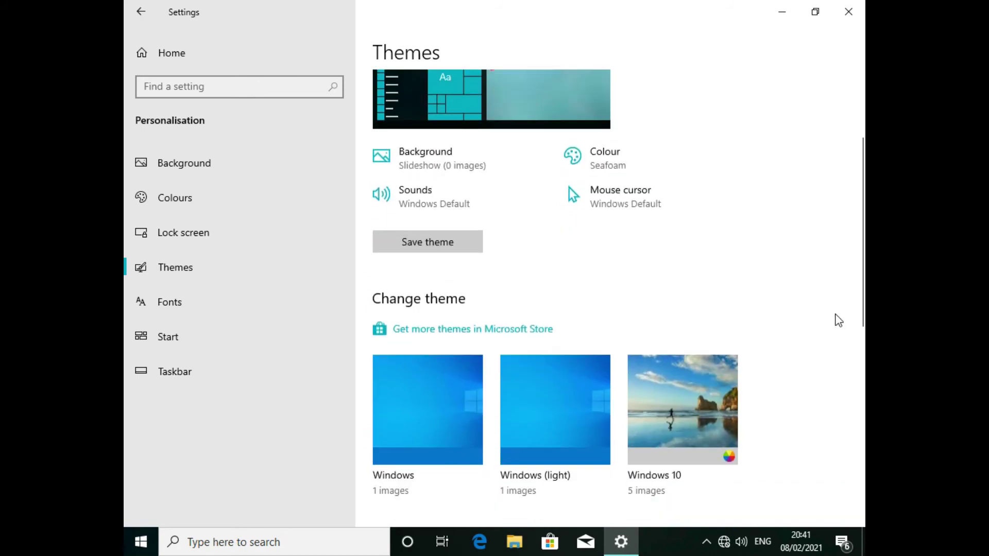
scroll(832, 330, "down", 3)
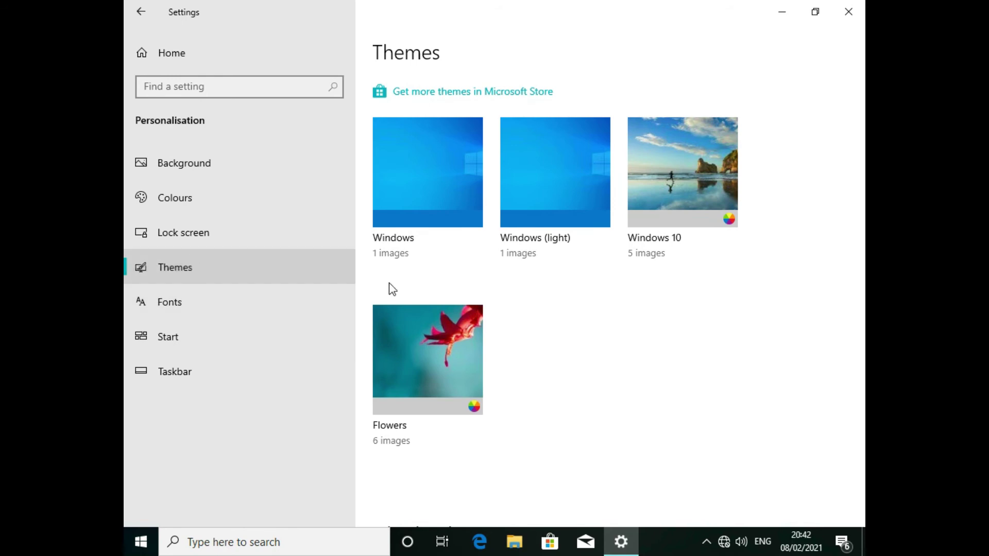
Open the custom theme's background settings and review the slideshow, shuffle and fit options.
scroll(739, 354, "up", 2)
scroll(739, 354, "up", 5)
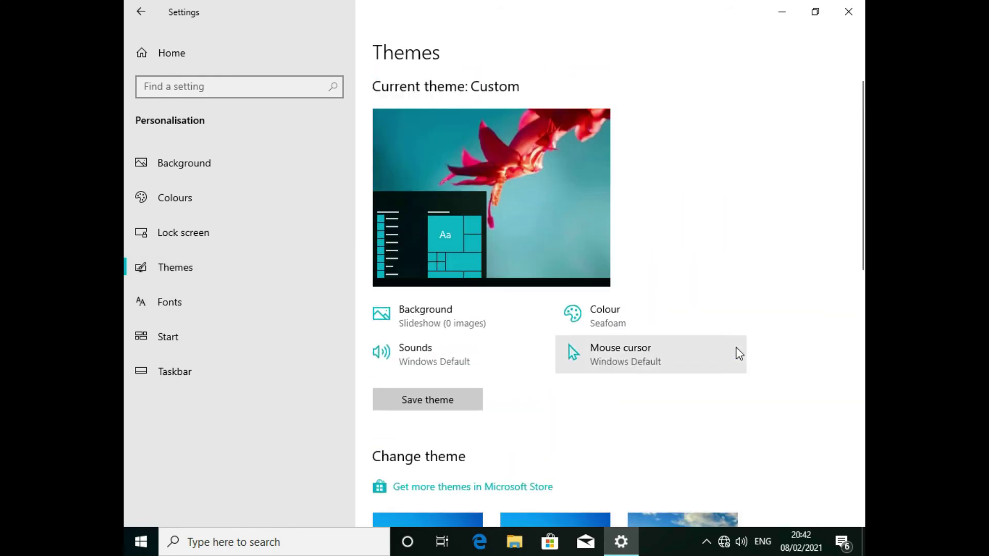
left_click(427, 315)
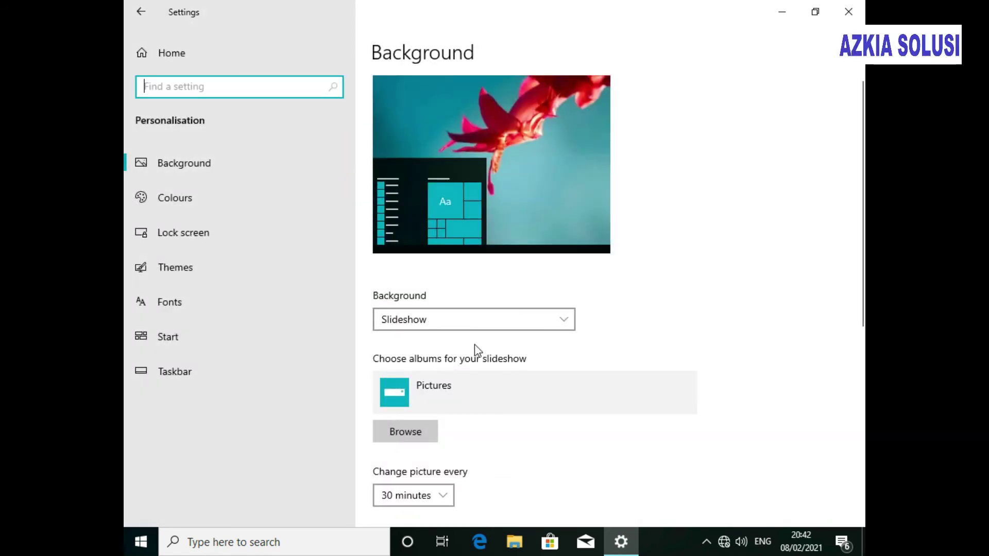
scroll(475, 346, "down", 5)
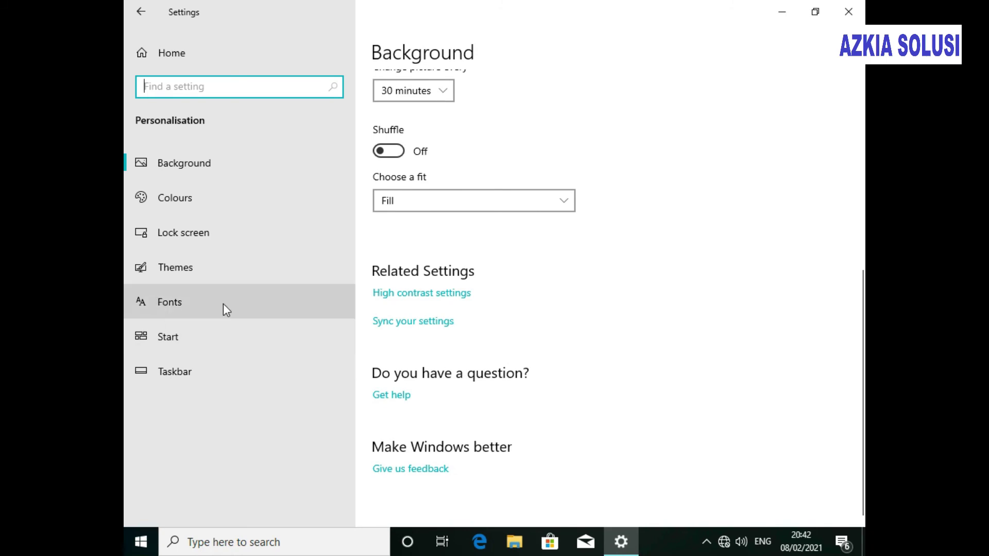
Return to the Themes settings, reapply the Flowers theme and check the page.
left_click(200, 267)
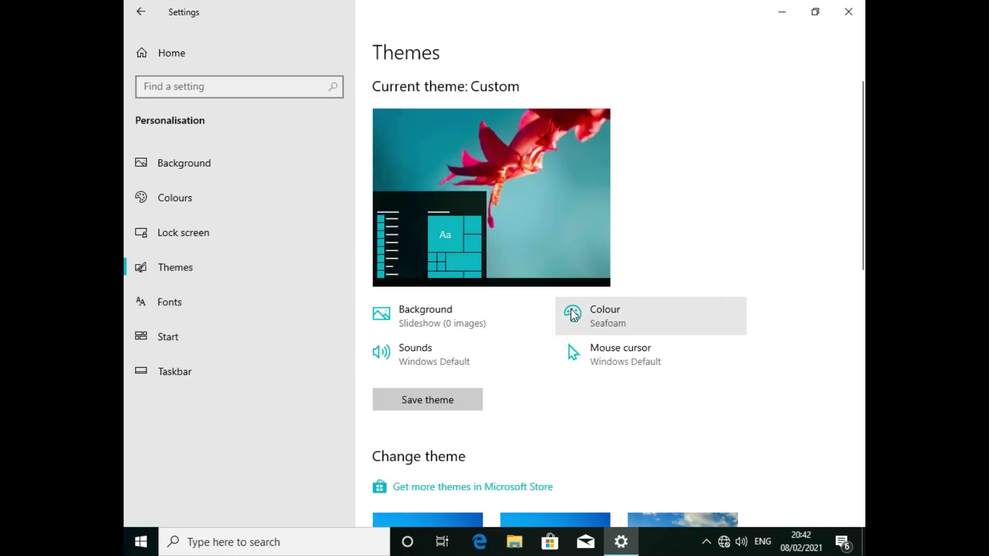
scroll(567, 437, "down", 5)
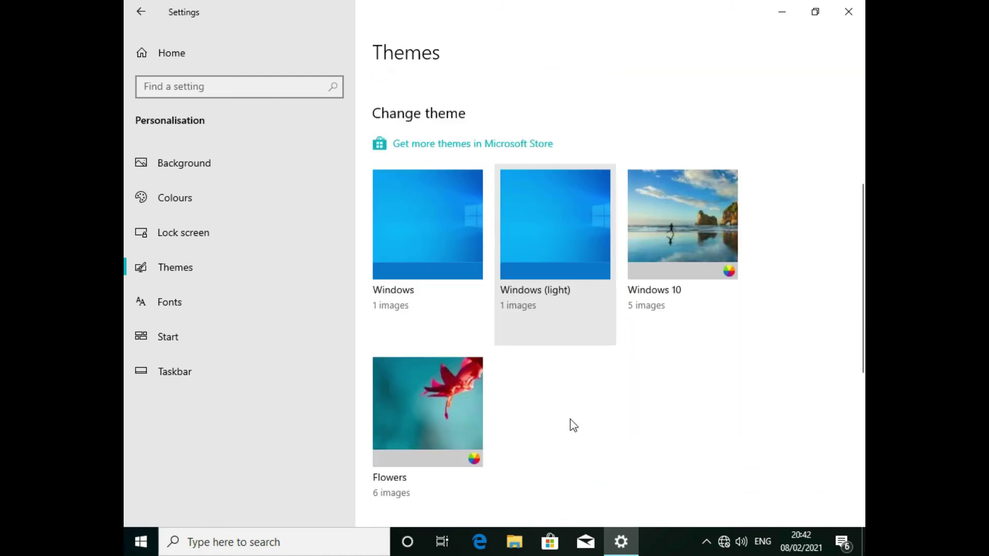
scroll(573, 425, "down", 4)
left_click(437, 157)
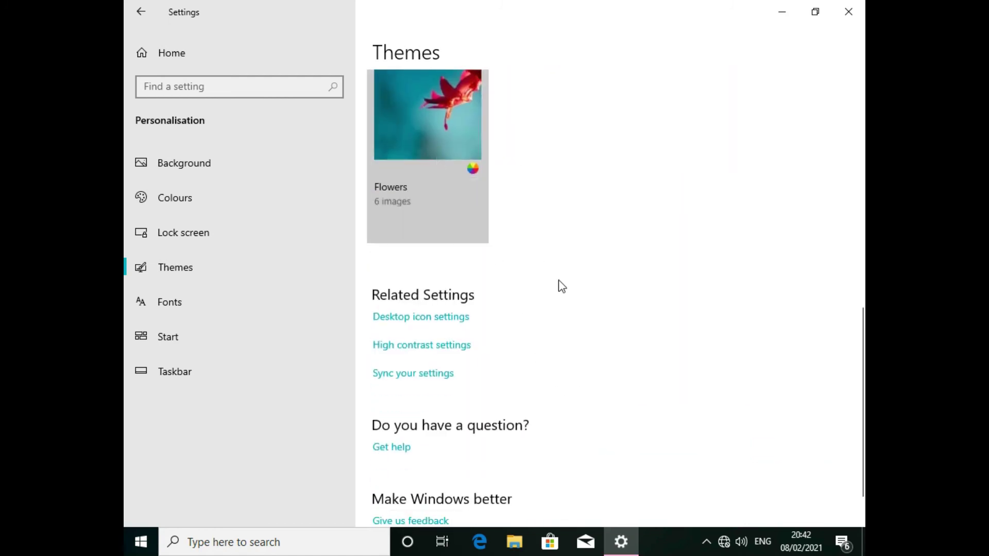
scroll(552, 288, "up", 9)
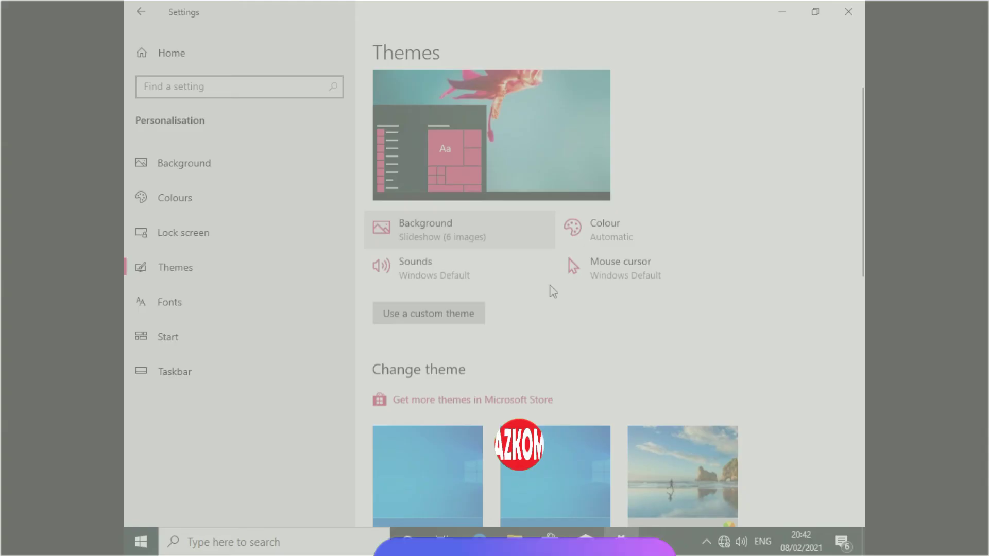
scroll(550, 286, "down", 12)
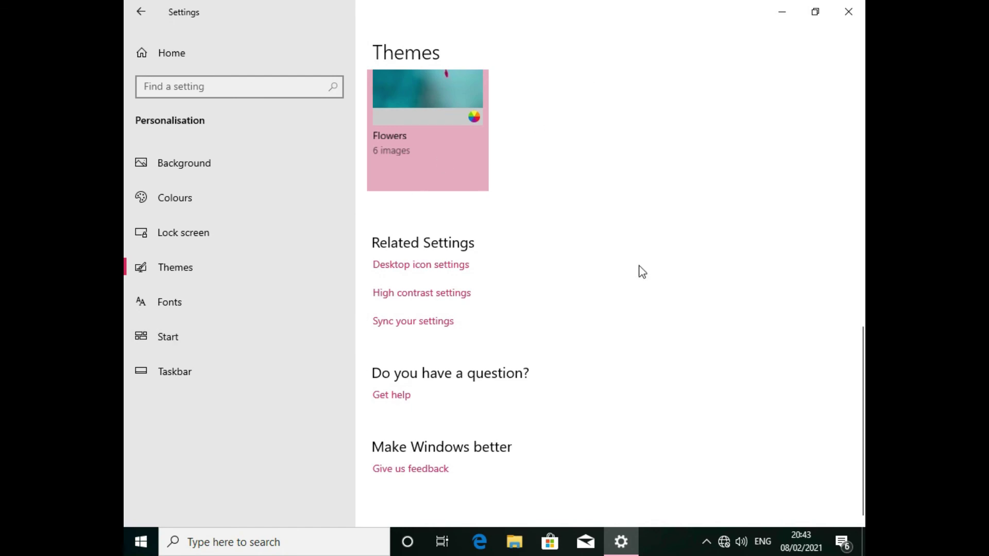
Shut down the computer using the power options.
left_click(142, 544)
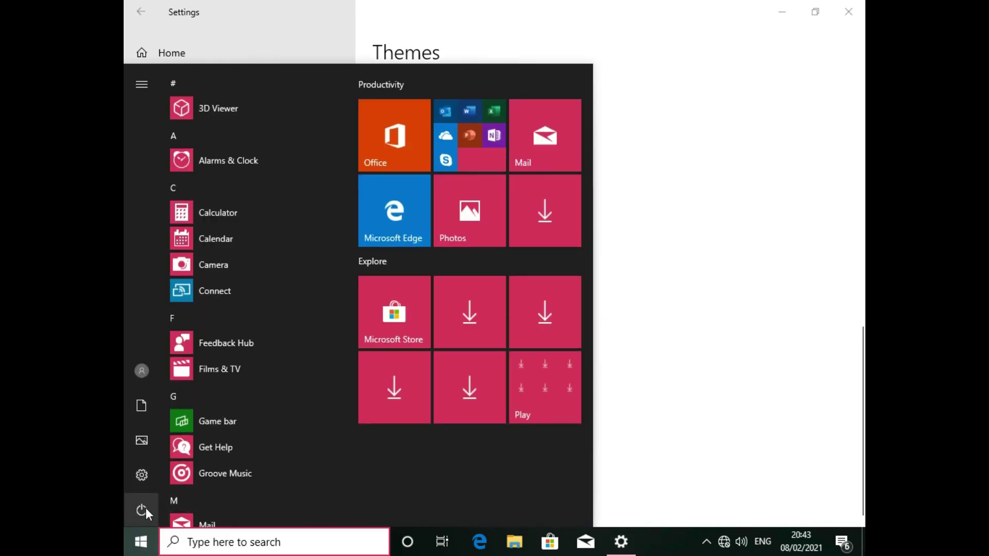
mouse_move(146, 509)
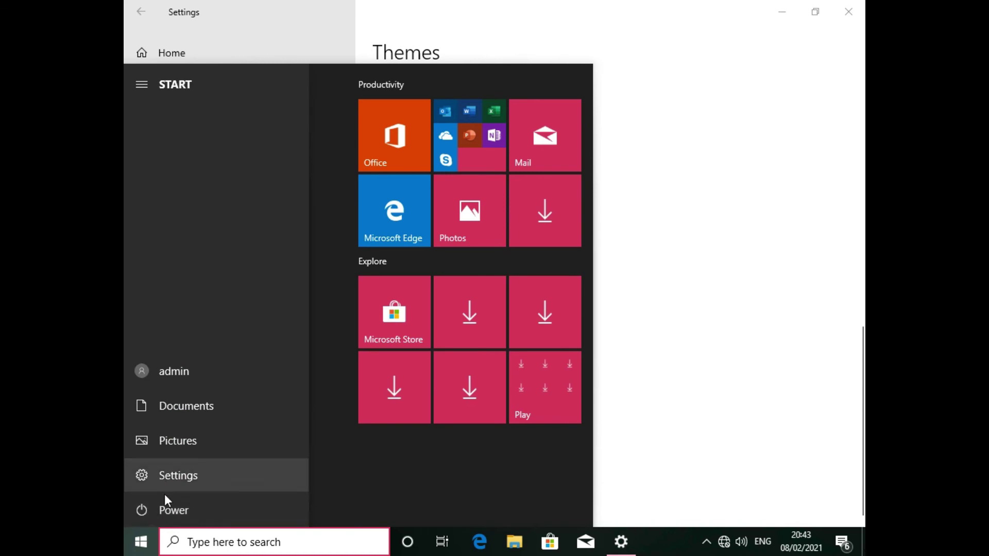
left_click(169, 520)
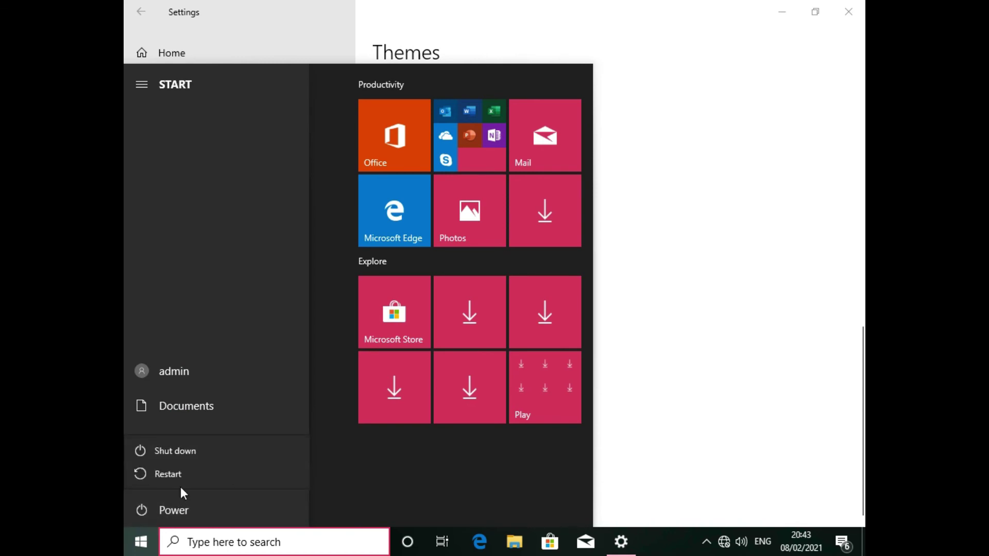
left_click(185, 453)
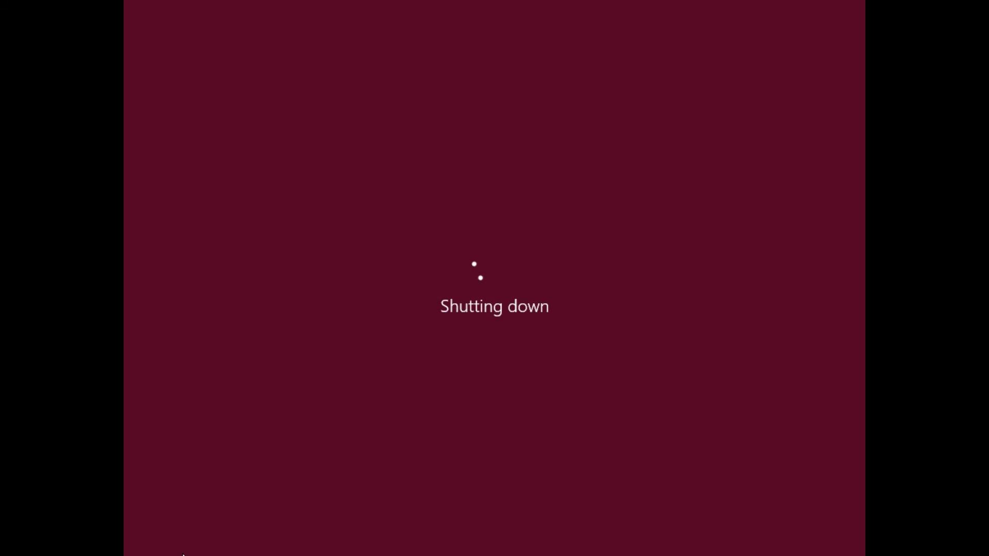